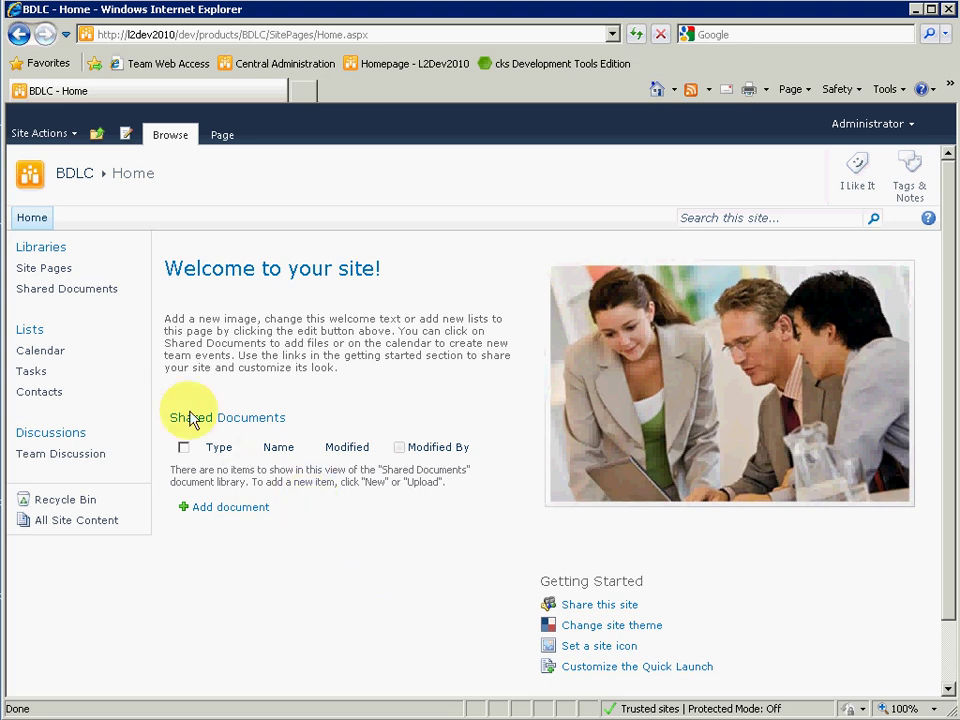
# Step: Create a new custom list named Supplier in the BDLC site
pyautogui.click(30, 331)
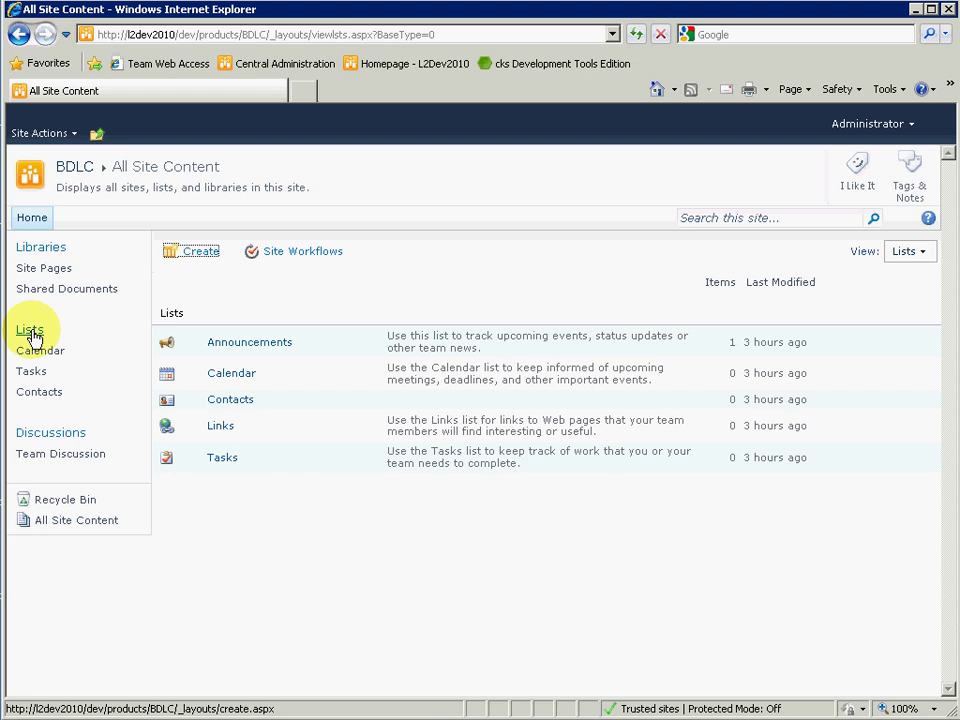
pyautogui.click(199, 252)
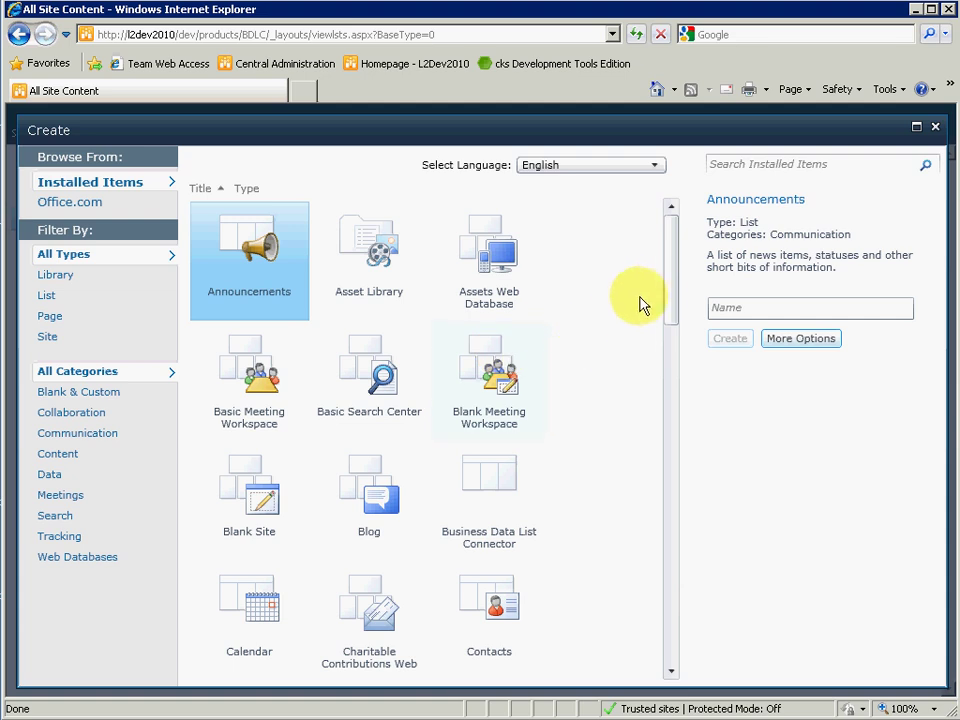
pyautogui.moveTo(673, 341); pyautogui.dragTo(675, 386)
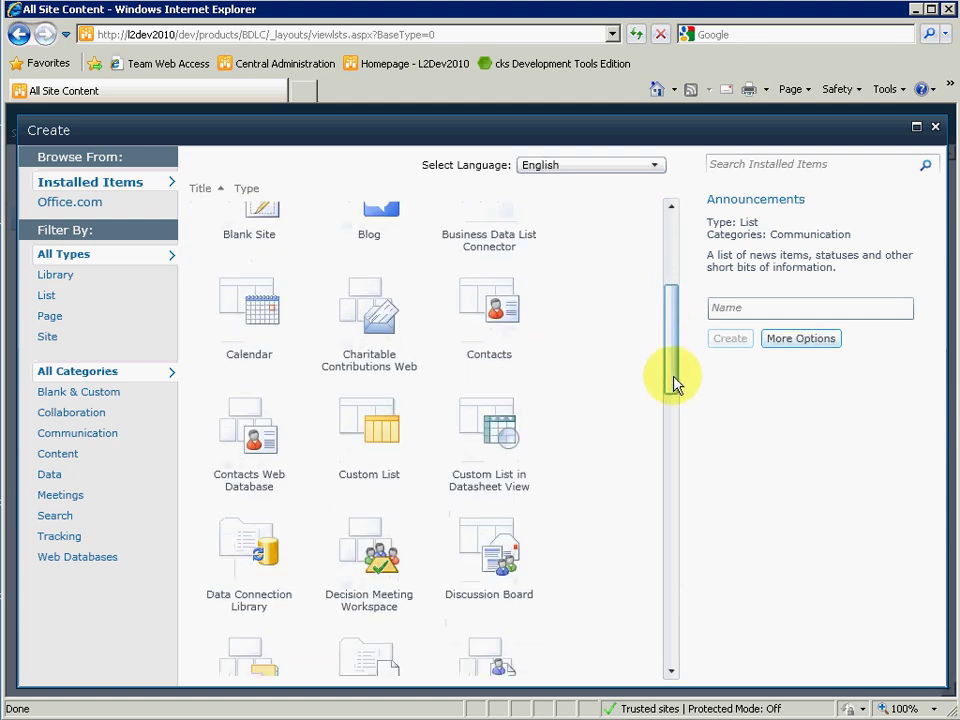
pyautogui.click(382, 415)
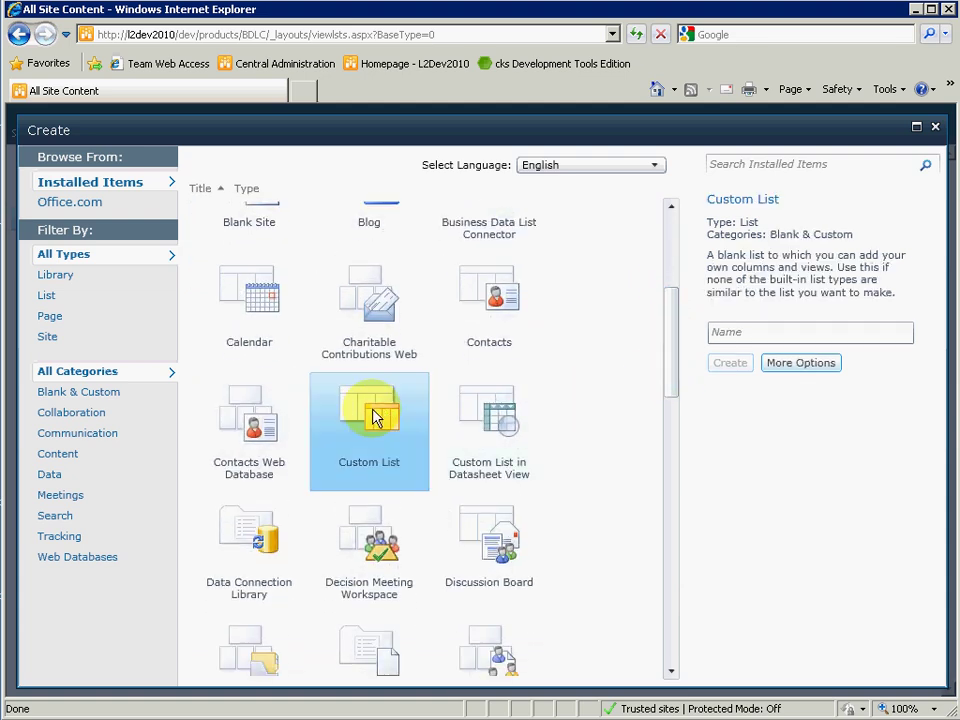
pyautogui.click(756, 333)
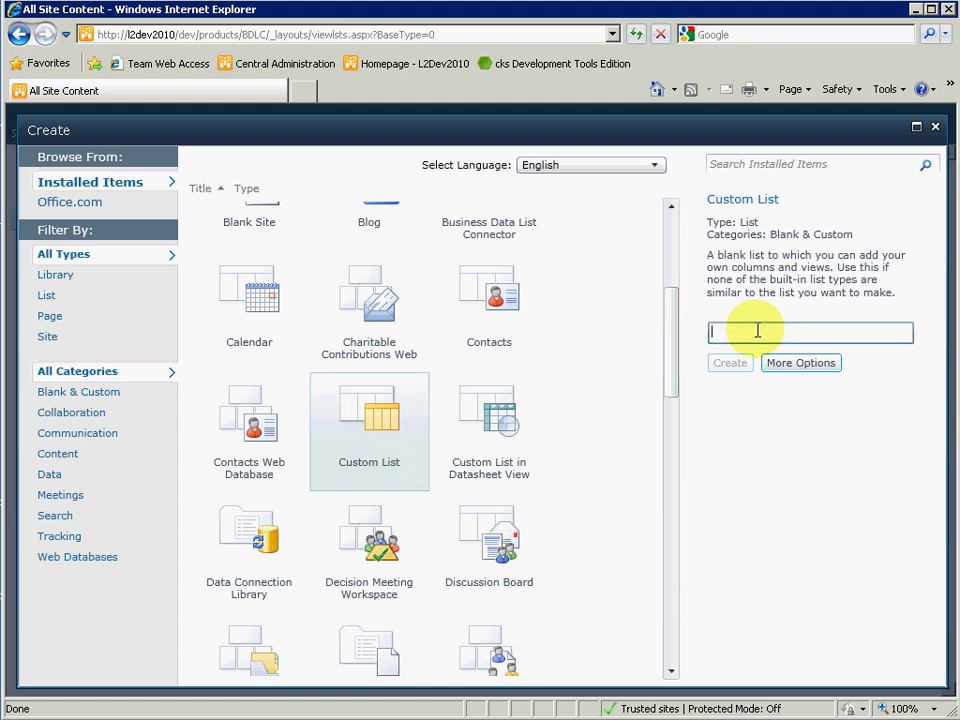
pyautogui.write('Su')
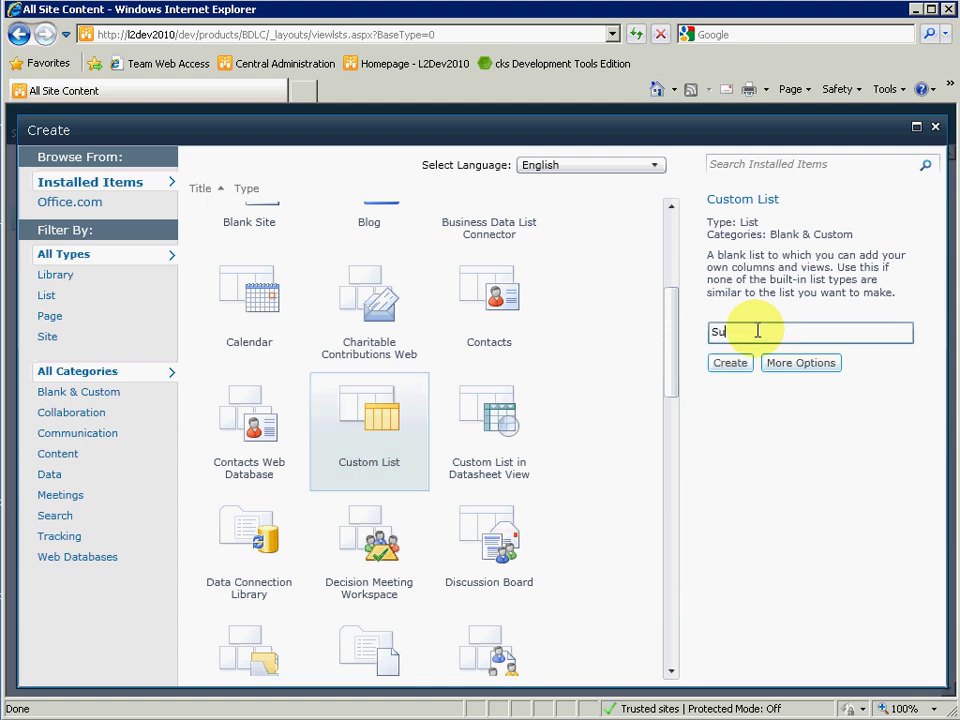
pyautogui.write('pplier')
pyautogui.click(726, 365)
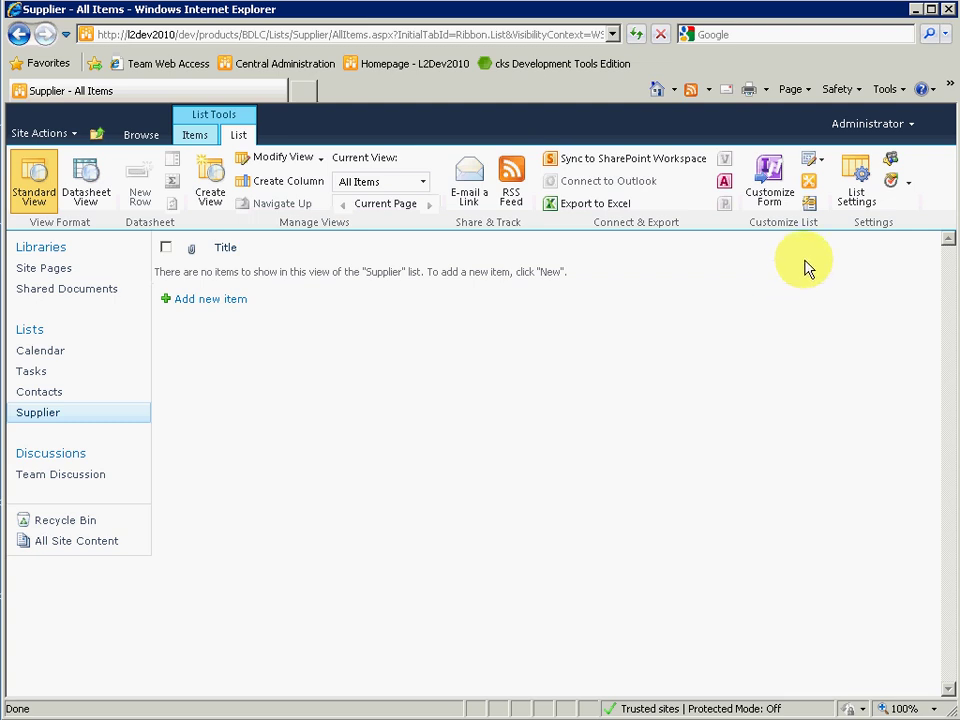
# Step: Open the Supplier list's external data source connection settings and choose .Net Framework Data Provider for SqlServer as the connection provider
pyautogui.click(856, 190)
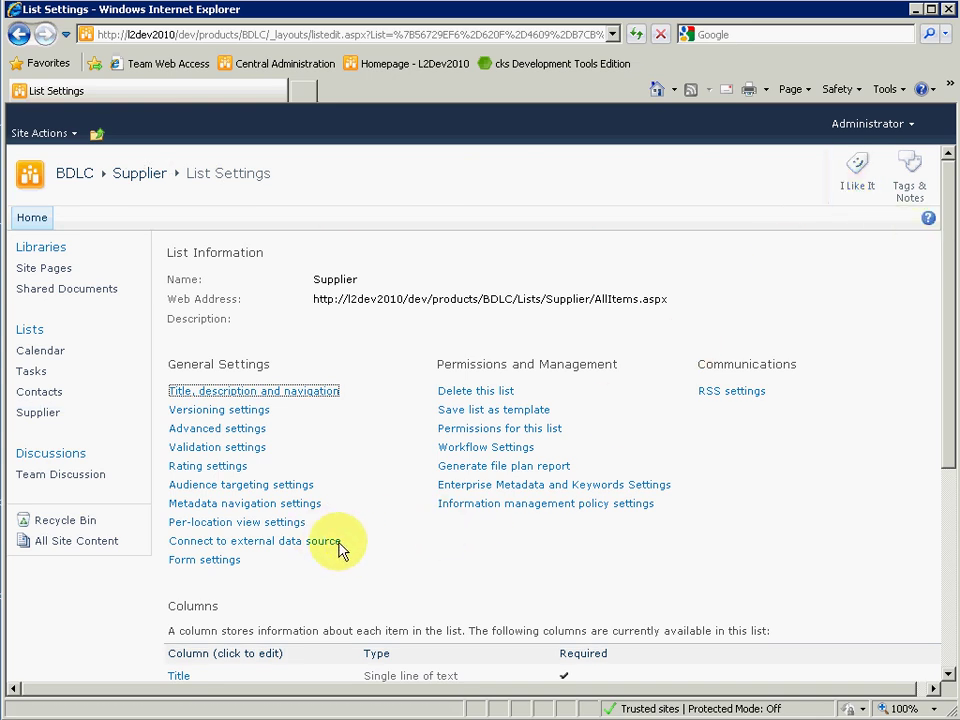
pyautogui.click(228, 545)
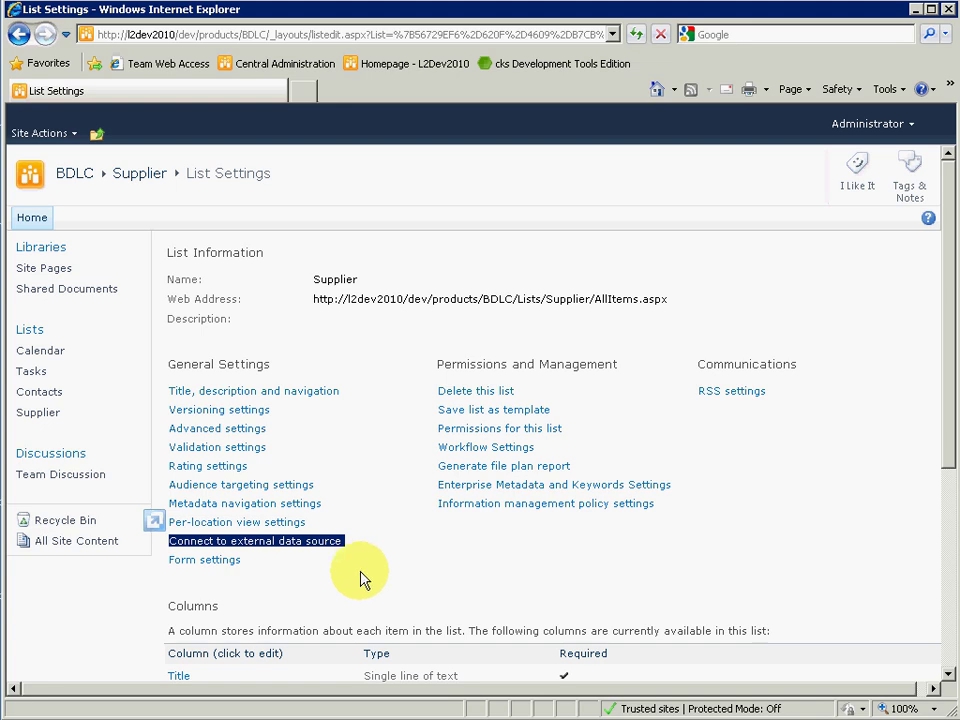
pyautogui.click(310, 541)
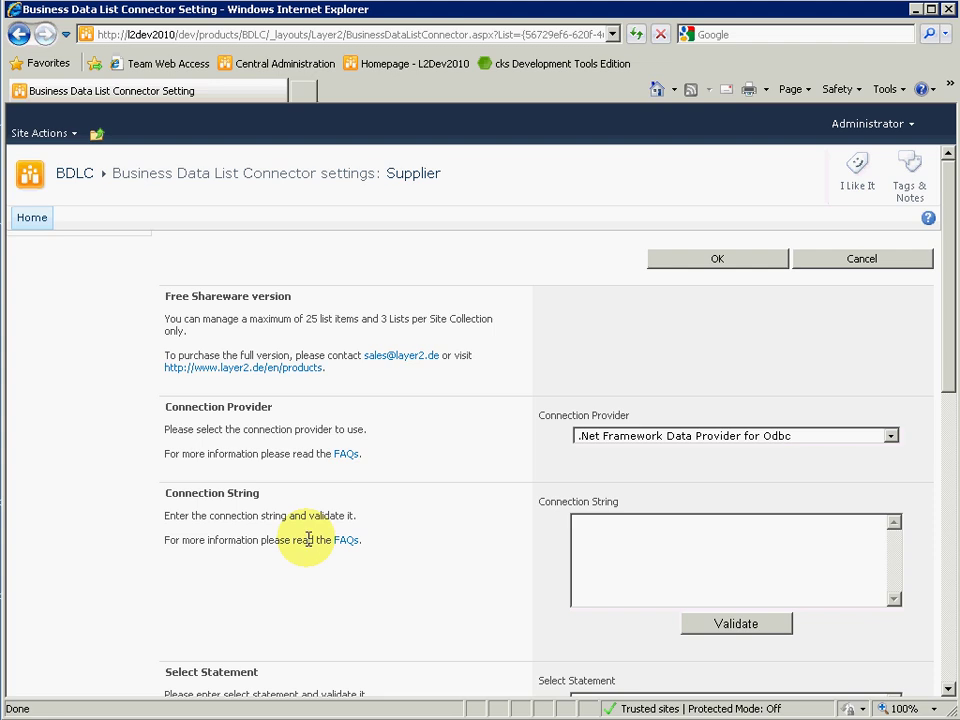
pyautogui.click(891, 437)
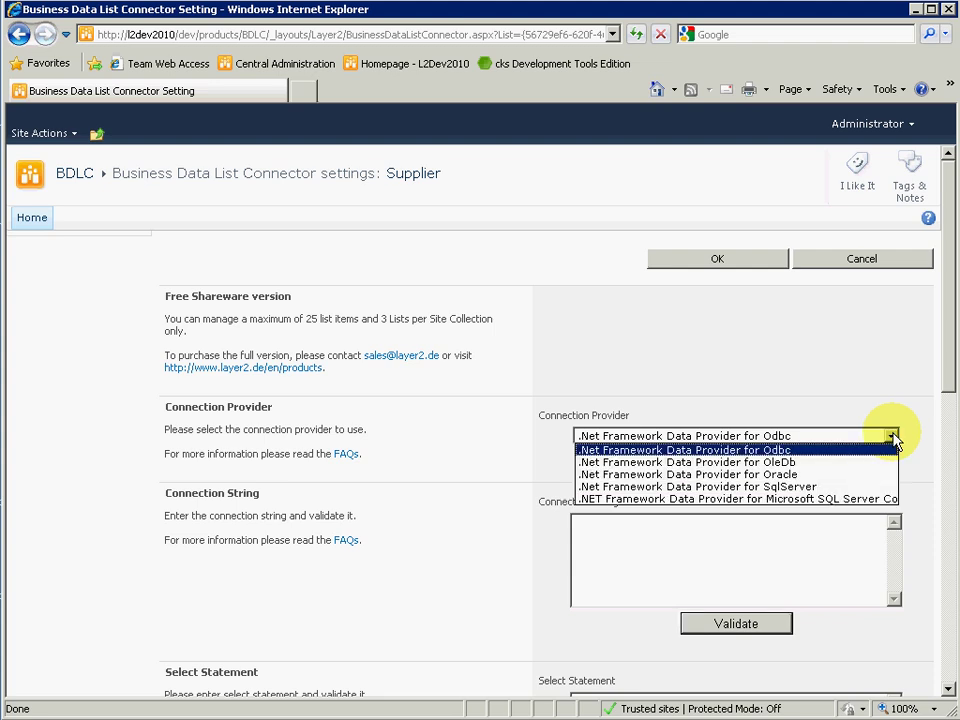
pyautogui.click(815, 487)
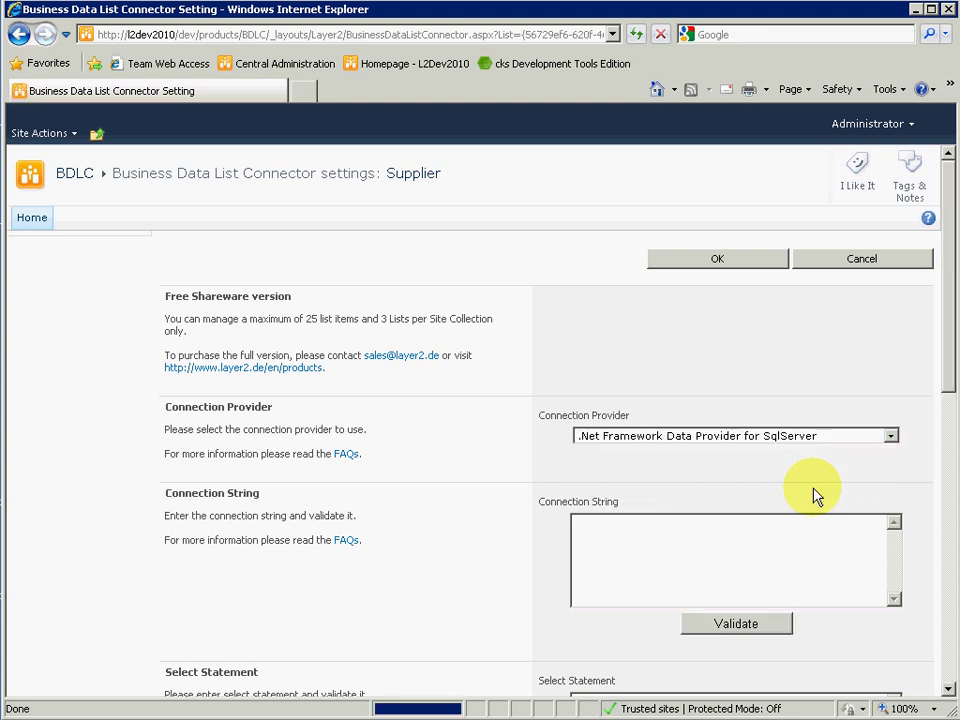
# Step: Paste the connection string for the Northwind database on srvsql01, with user ID, account password and Trusted_Connection=False, and validate it
pyautogui.click(692, 560)
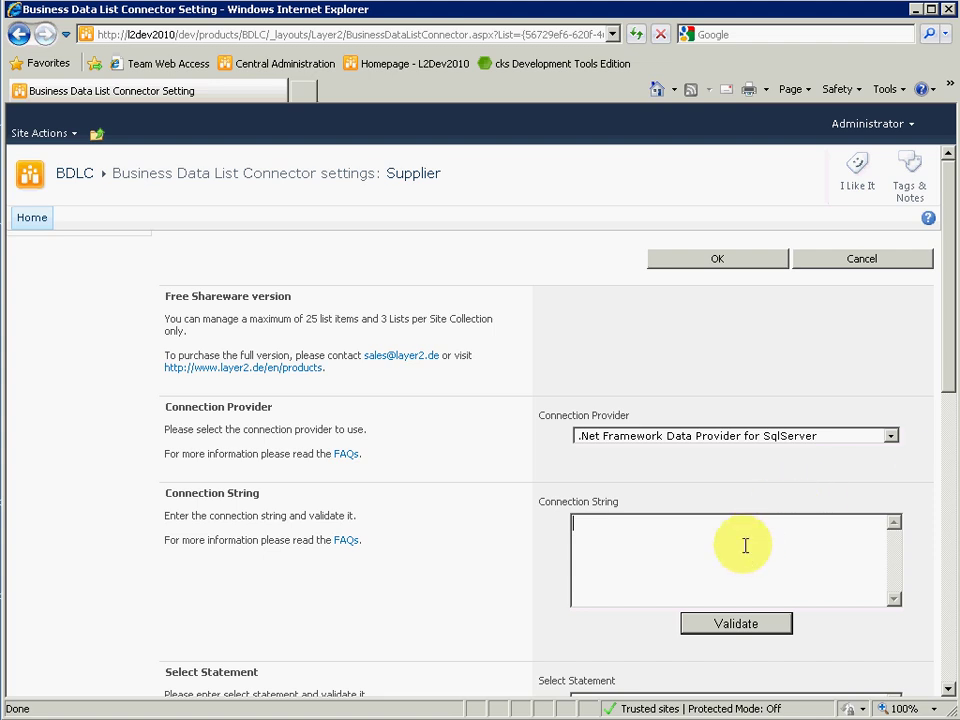
pyautogui.hotkey('ctrl', 'v')
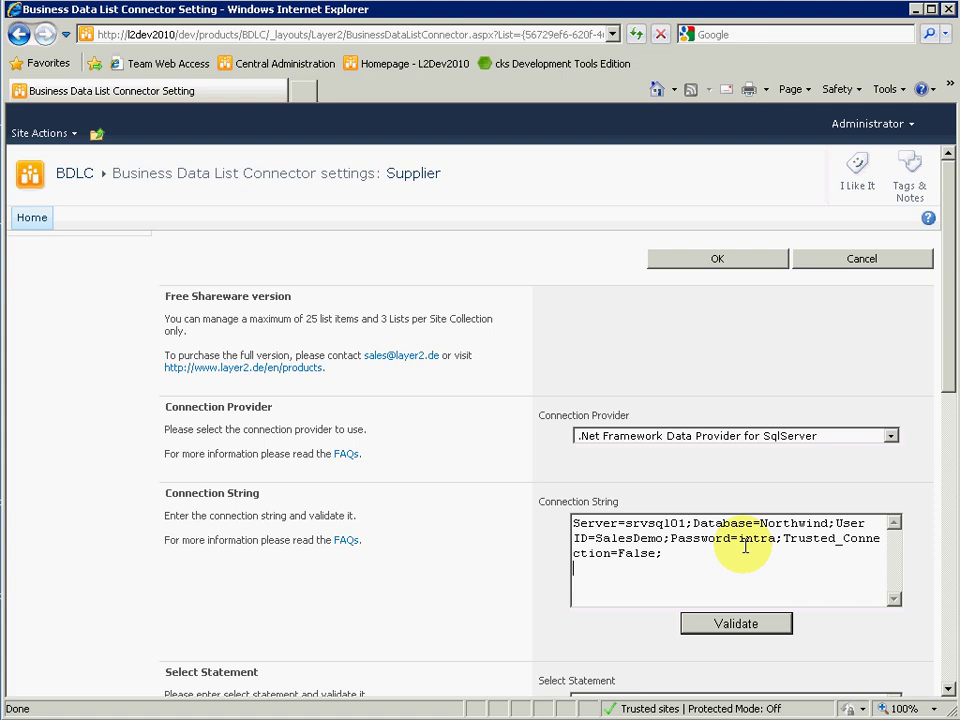
pyautogui.click(731, 634)
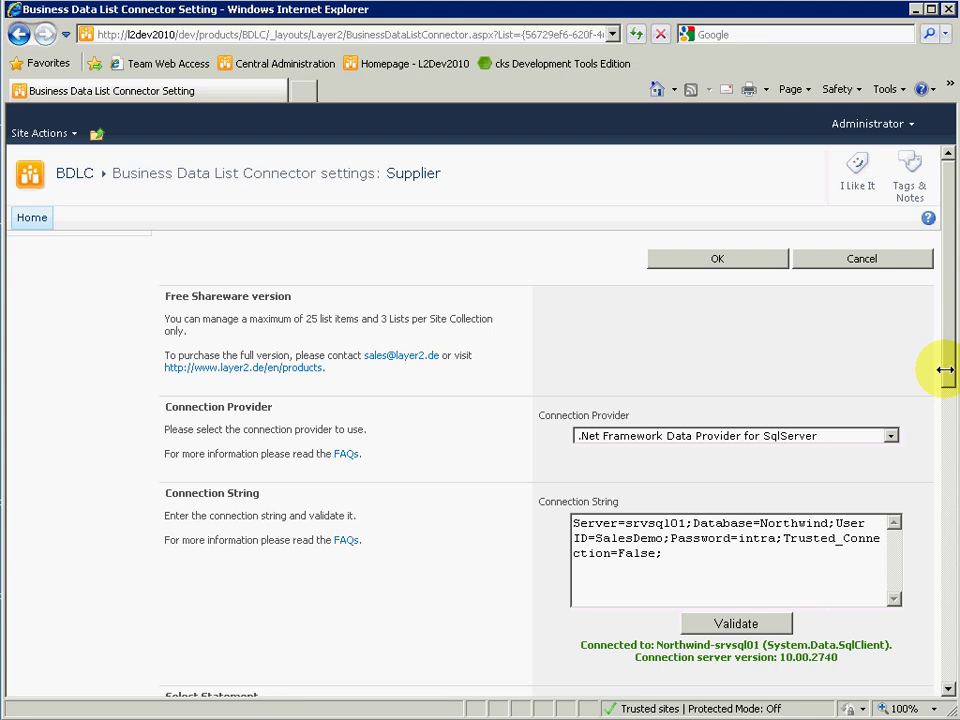
# Step: Enter "select * from suppliers" as the select statement without a leading blank line, and validate it
pyautogui.moveTo(950, 383); pyautogui.dragTo(943, 486)
pyautogui.click(631, 486)
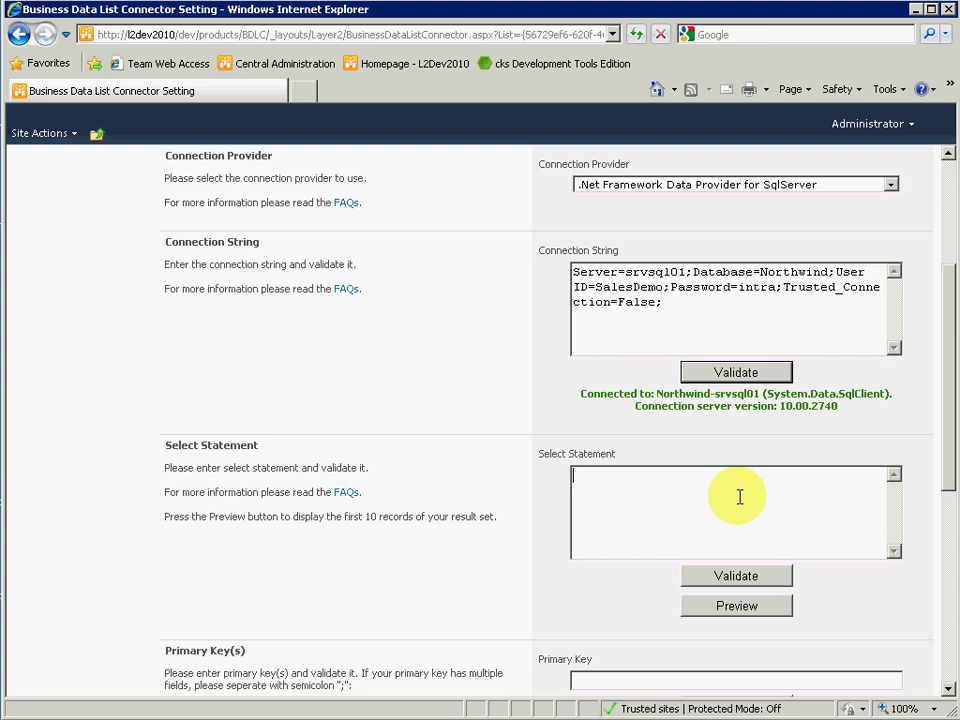
pyautogui.write('select * from suppliers')
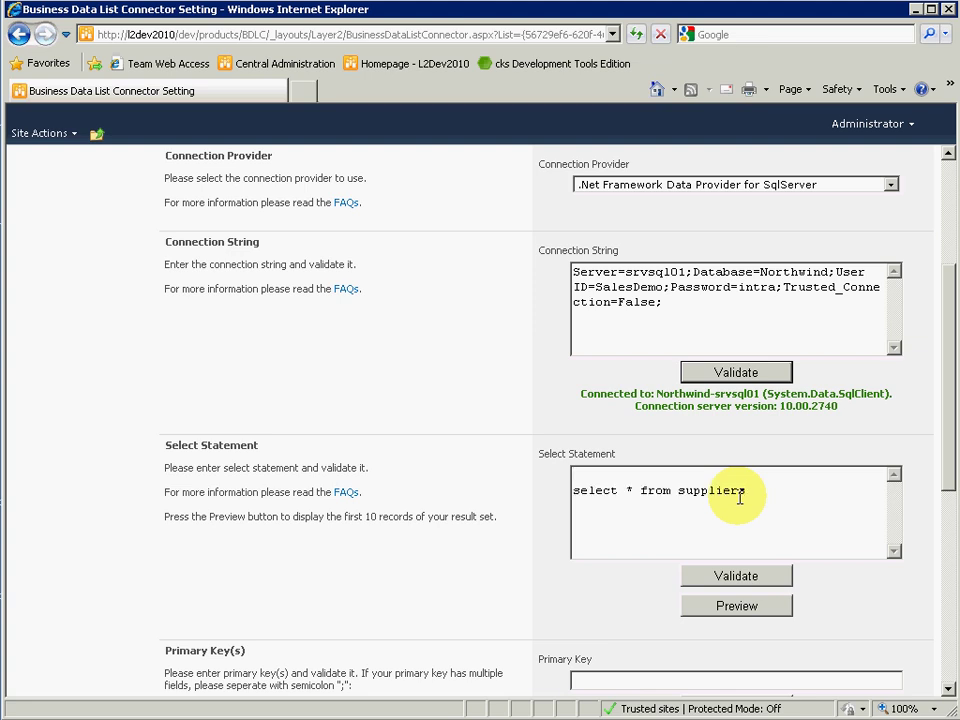
pyautogui.hotkey('ctrl', 'Home')
pyautogui.press('Delete')
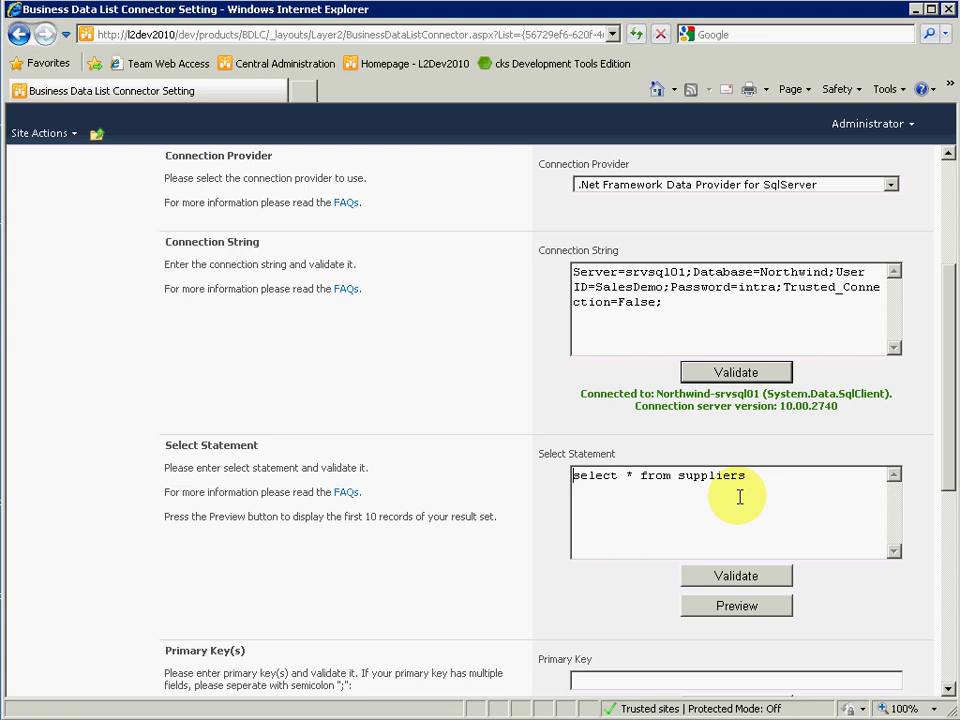
pyautogui.click(736, 578)
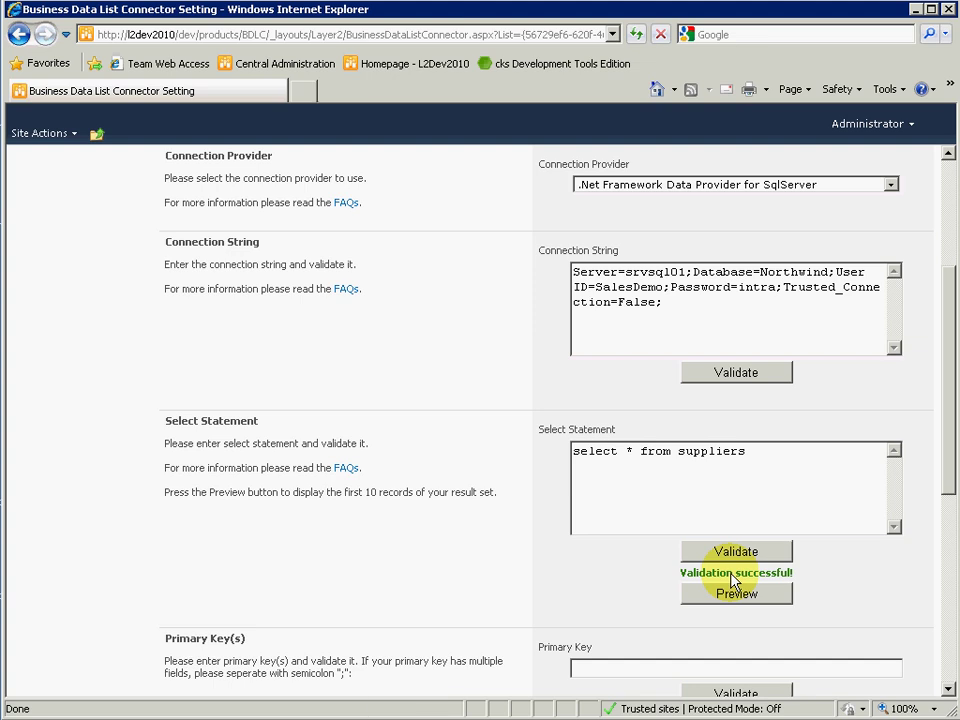
# Step: Preview the records returned by the select statement and examine which column serves as the key
pyautogui.click(749, 598)
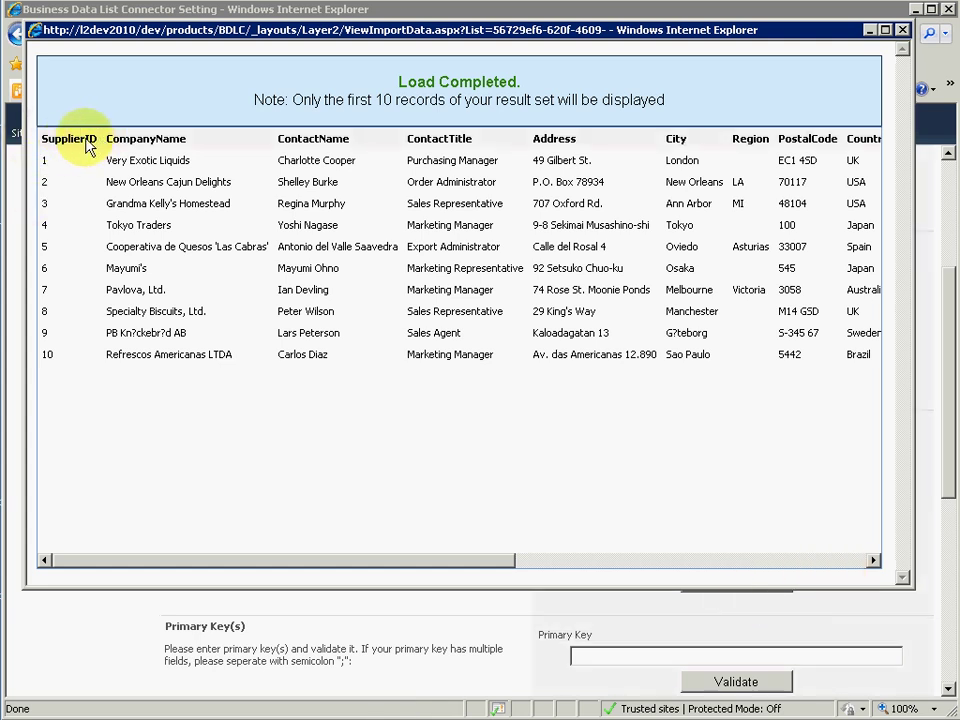
pyautogui.moveTo(97, 140); pyautogui.dragTo(91, 168)
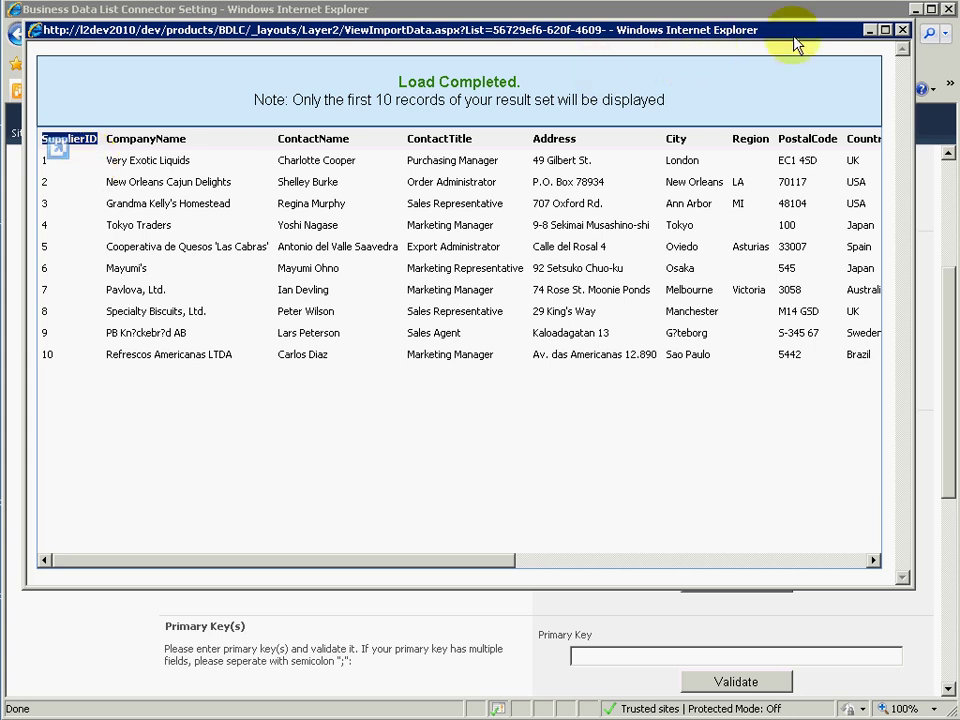
pyautogui.click(902, 30)
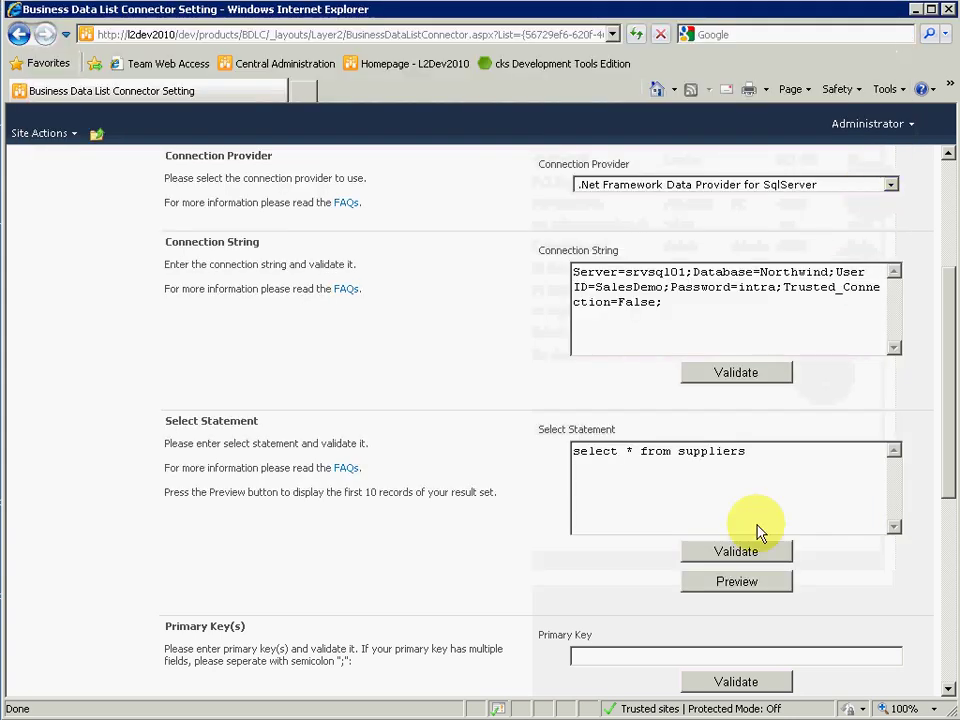
# Step: Set the primary key to SupplierID and validate it
pyautogui.click(580, 657)
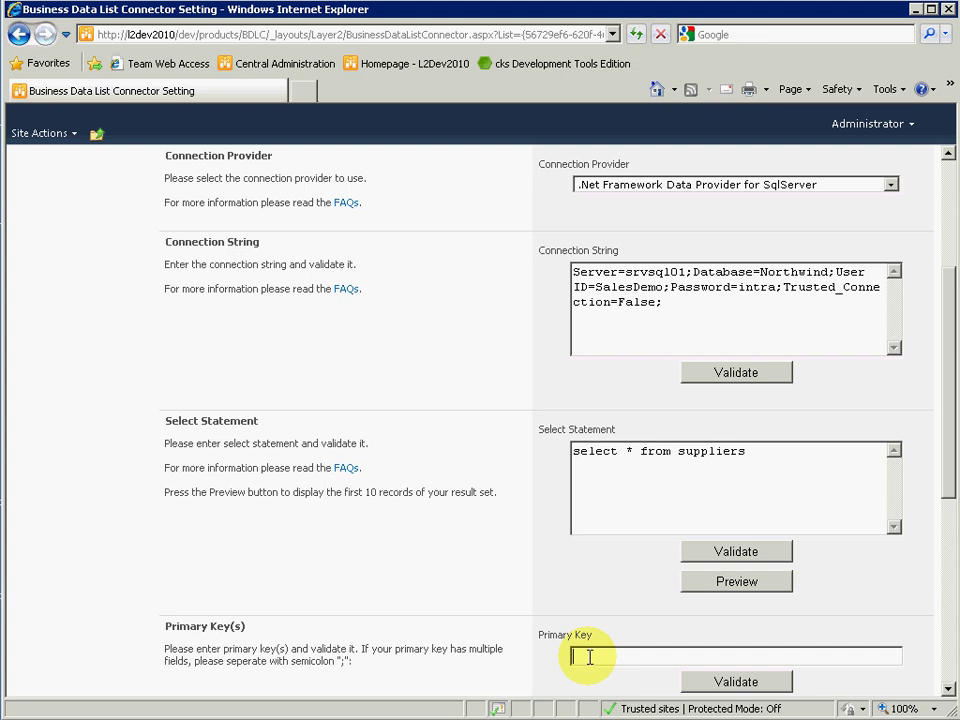
pyautogui.write('SupplierID')
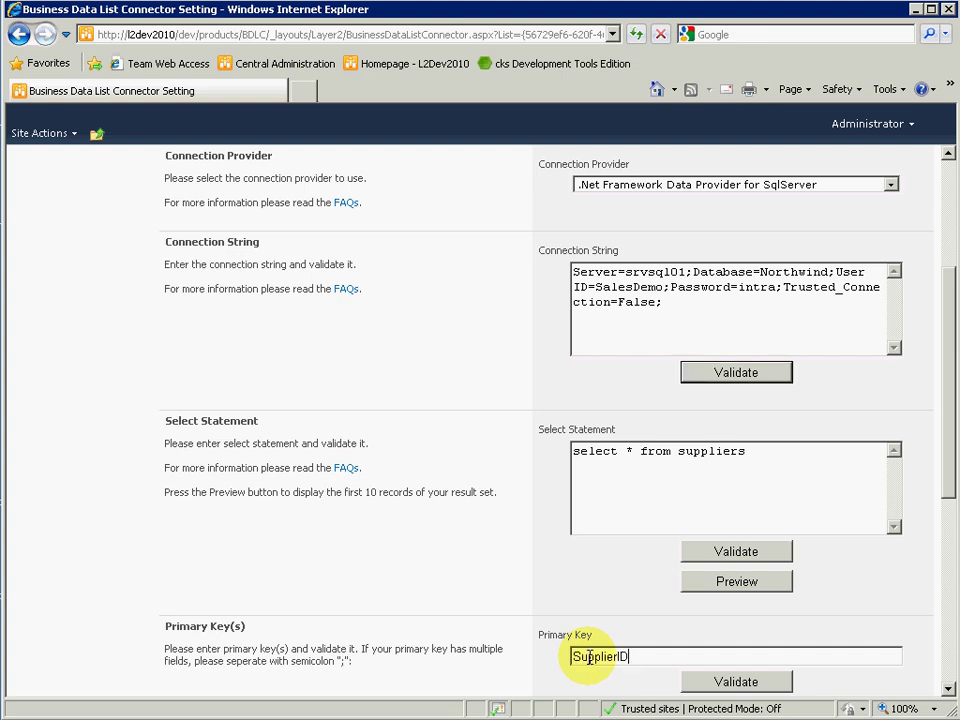
pyautogui.moveTo(945, 460); pyautogui.dragTo(940, 527)
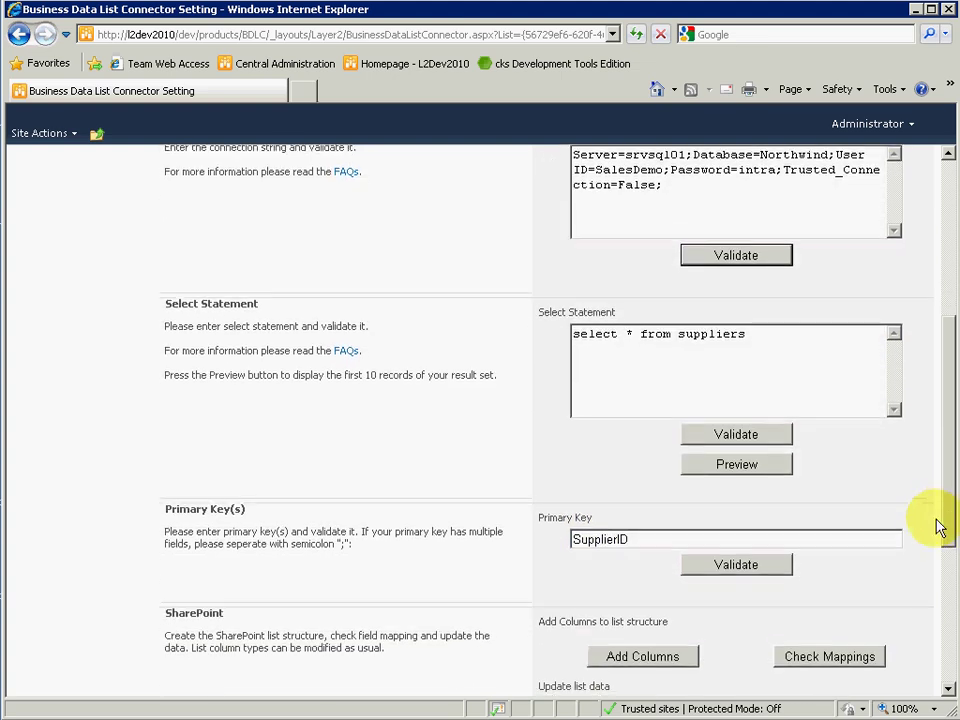
pyautogui.click(744, 570)
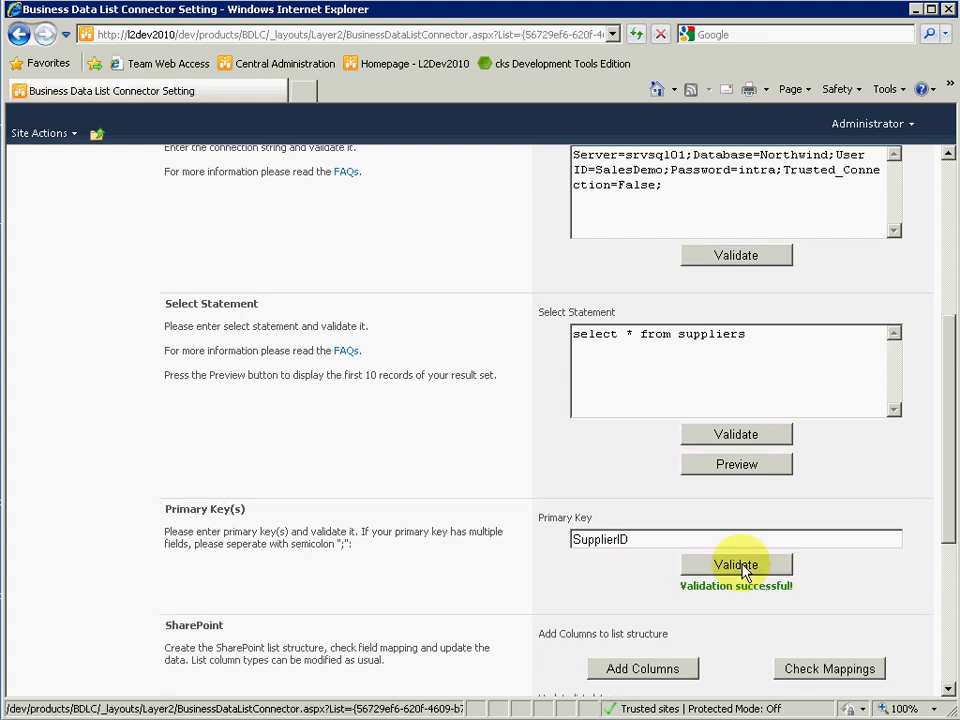
# Step: Add the data source columns to the SharePoint list structure and check the field mappings
pyautogui.scroll(-4, 745, 580)
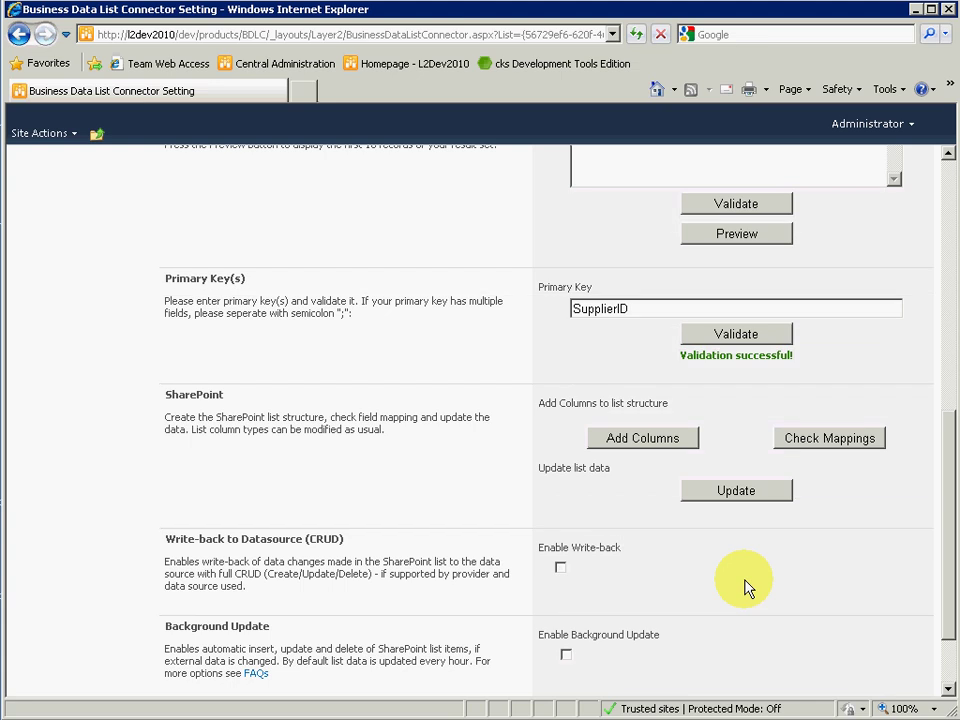
pyautogui.click(640, 445)
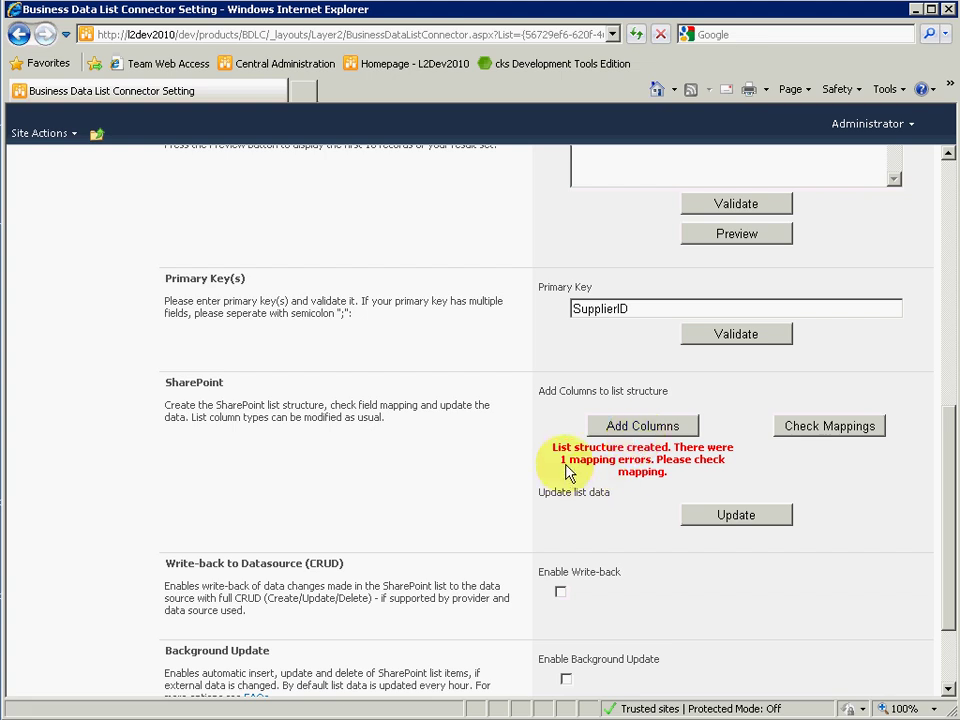
pyautogui.click(853, 428)
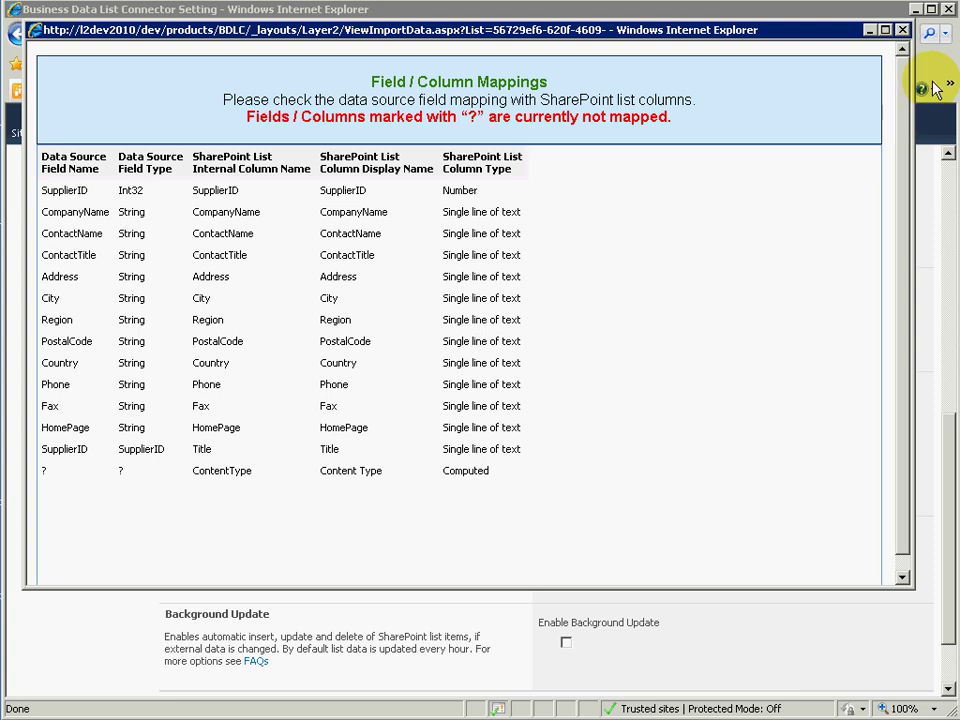
pyautogui.click(903, 31)
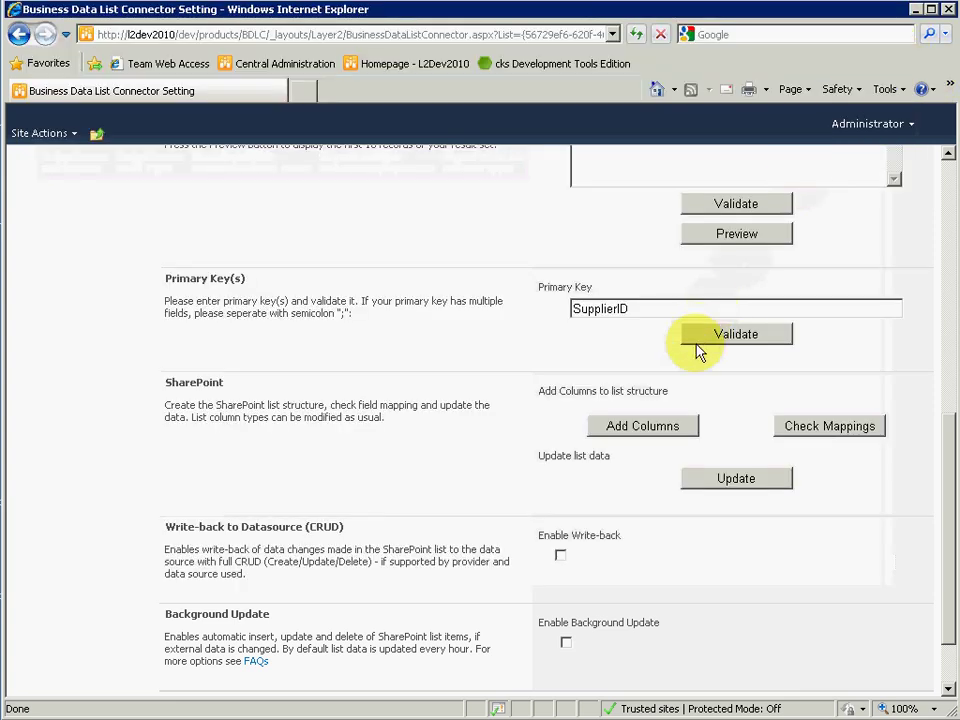
# Step: Update the list data from the external data source, accepting that list items may be modified
pyautogui.click(748, 492)
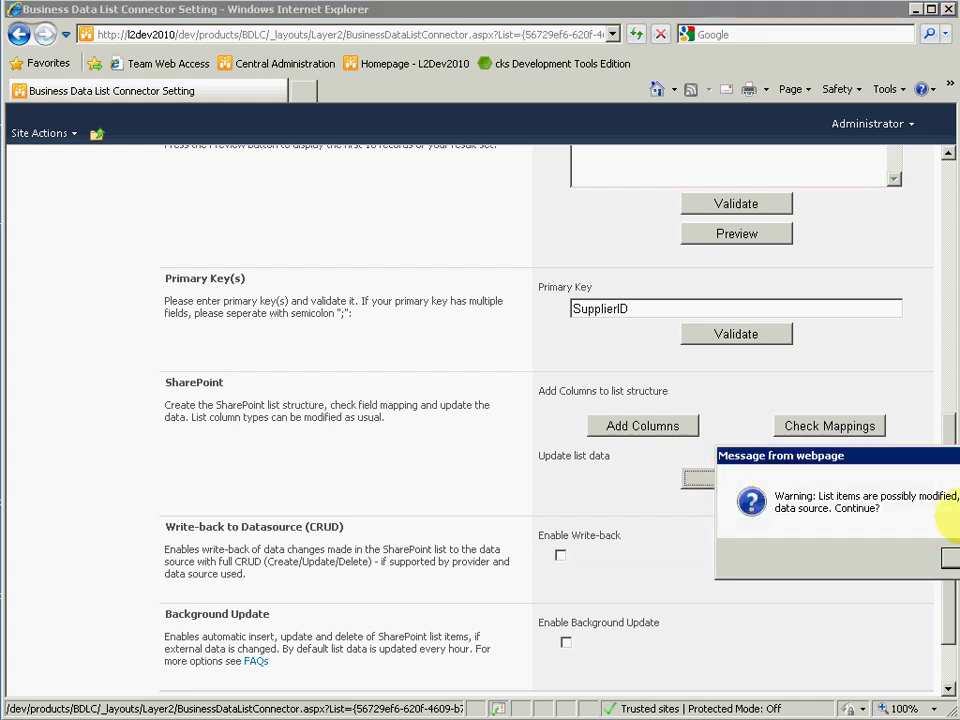
pyautogui.moveTo(922, 462); pyautogui.dragTo(477, 391)
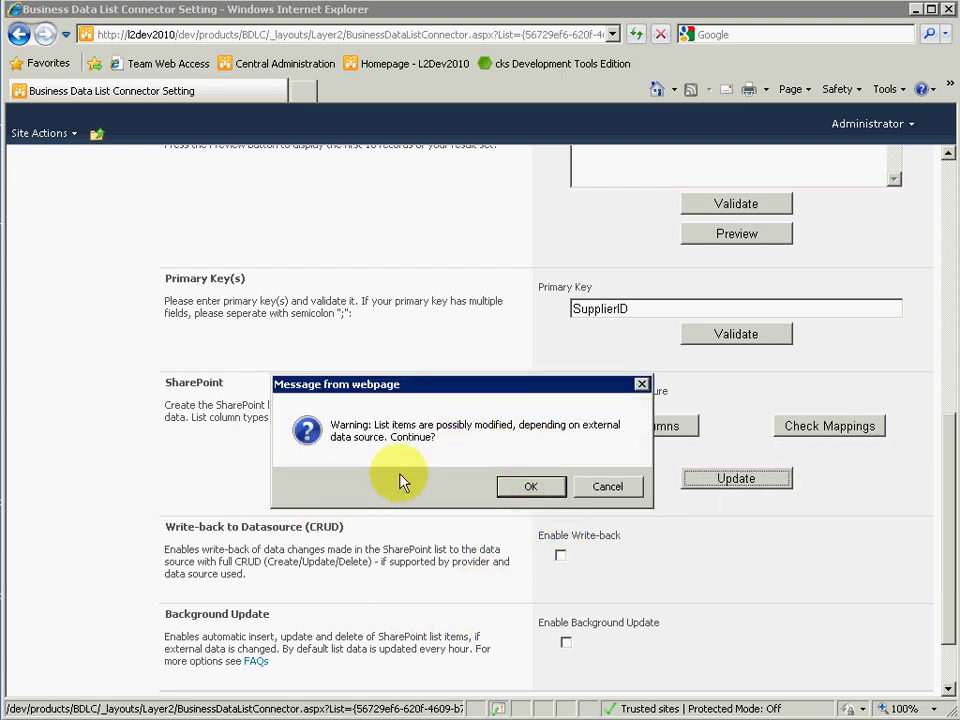
pyautogui.click(531, 487)
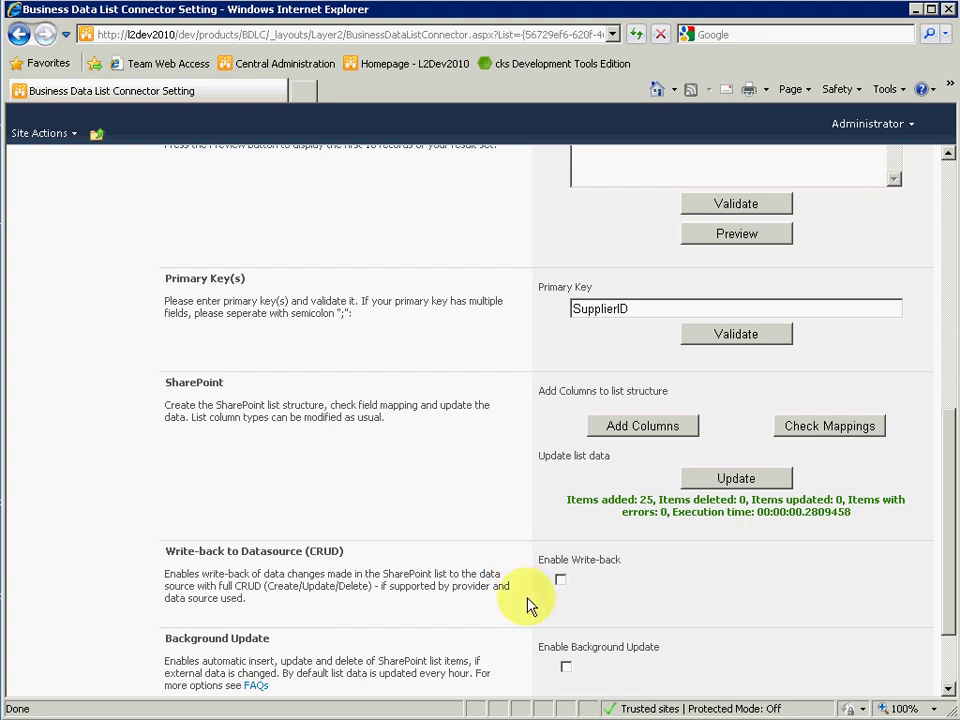
# Step: Save the connector settings with write-back and background update enabled, and go to the Supplier list
pyautogui.click(561, 581)
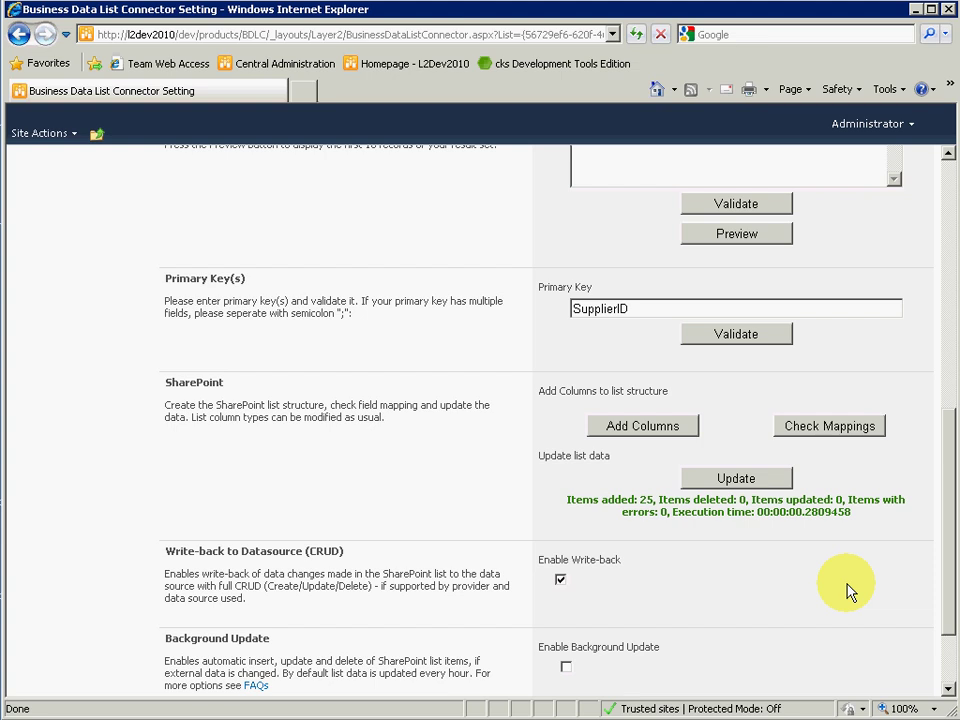
pyautogui.click(566, 666)
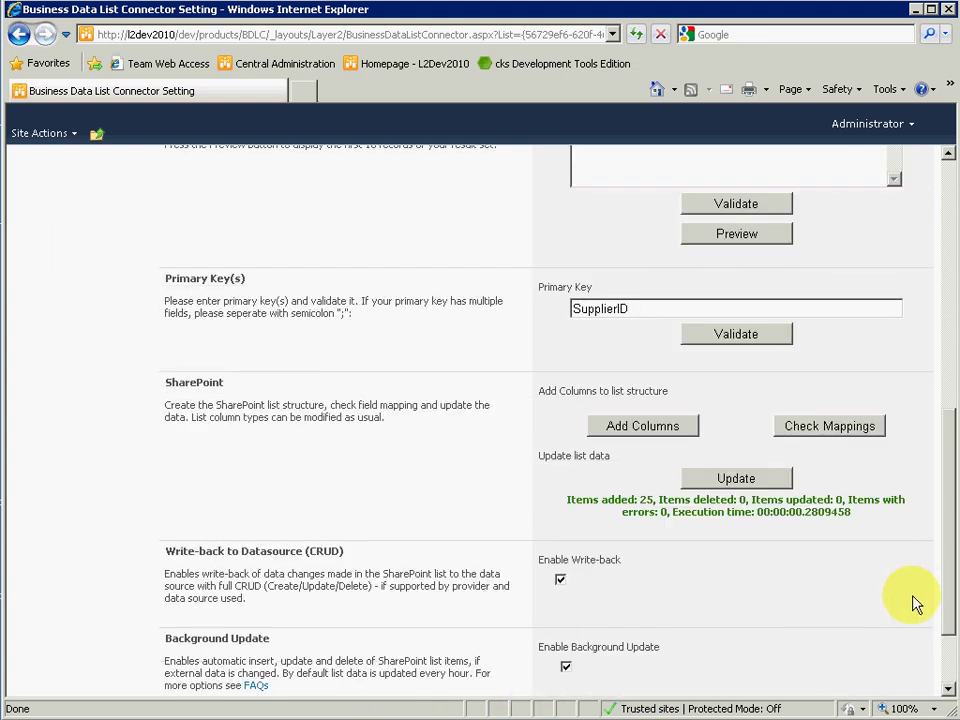
pyautogui.moveTo(949, 611); pyautogui.dragTo(949, 636)
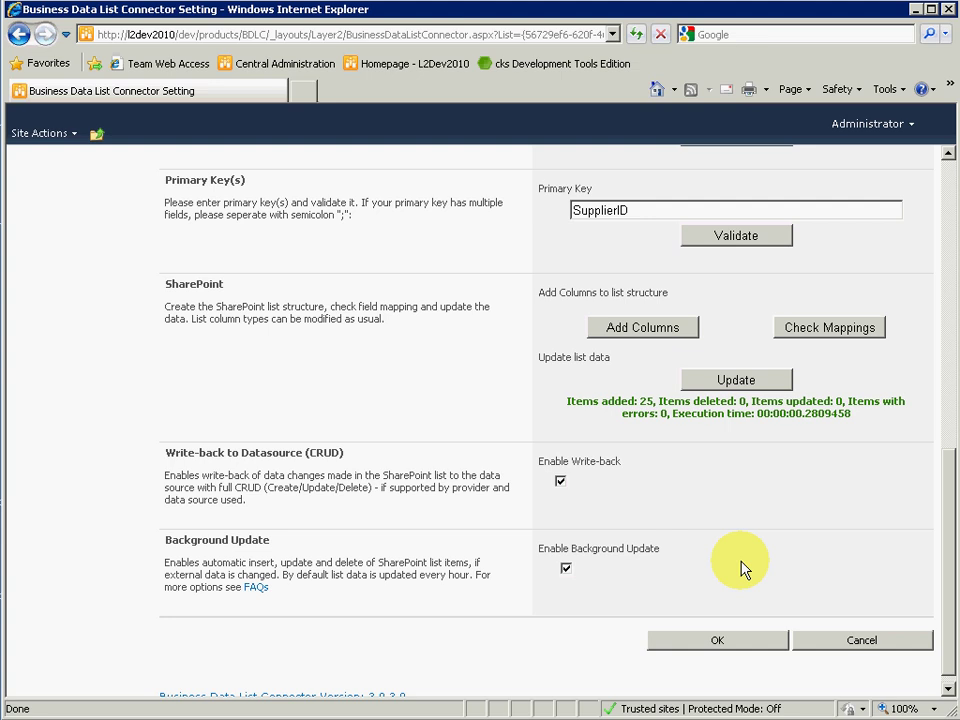
pyautogui.click(722, 645)
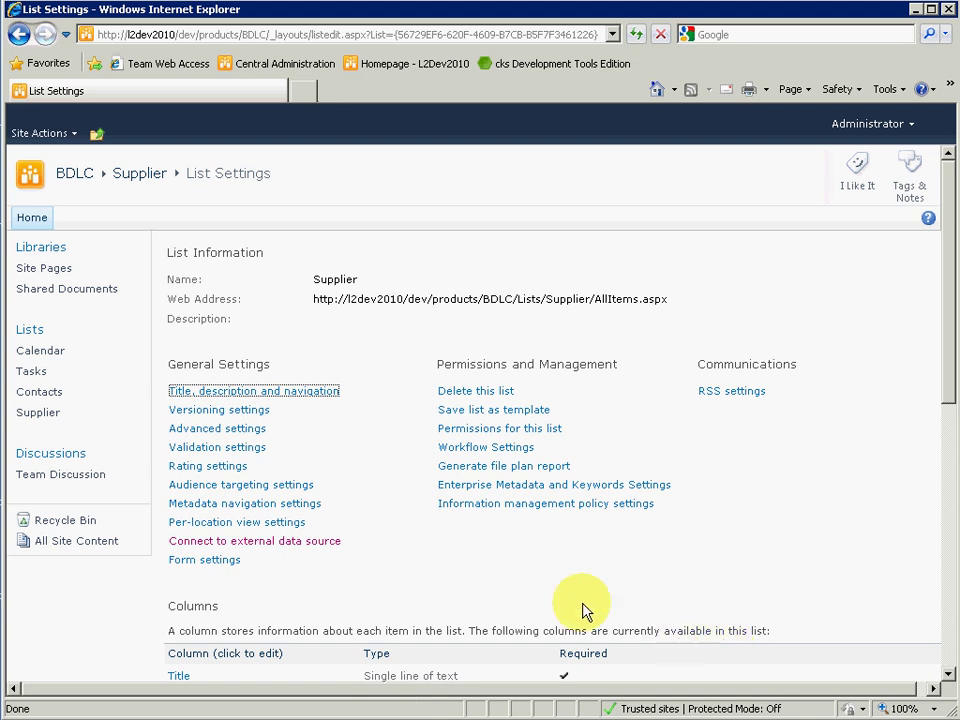
pyautogui.click(139, 175)
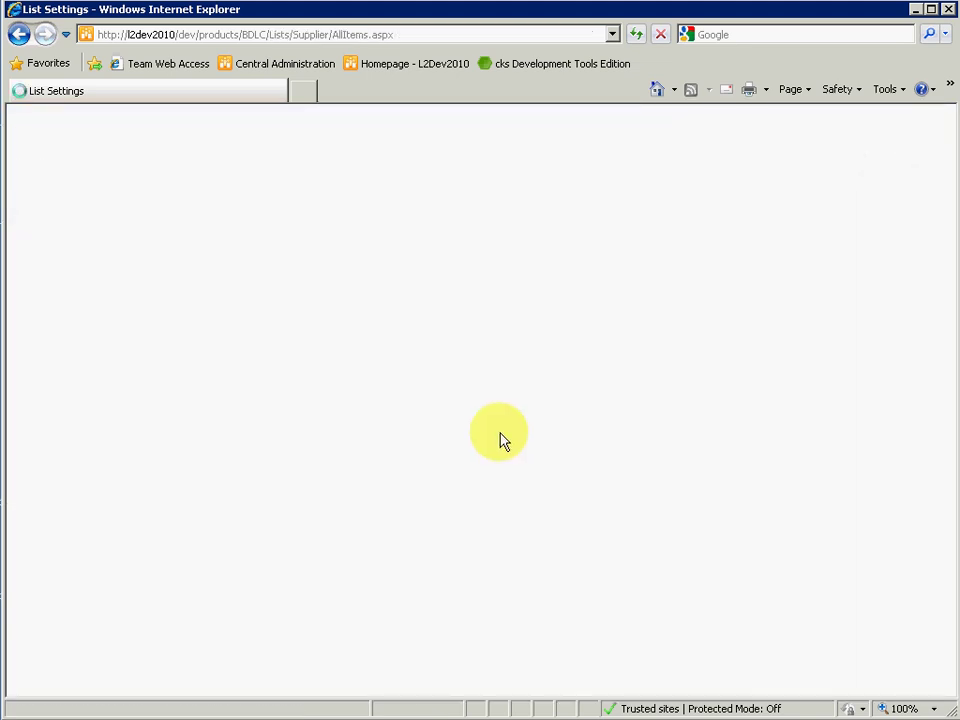